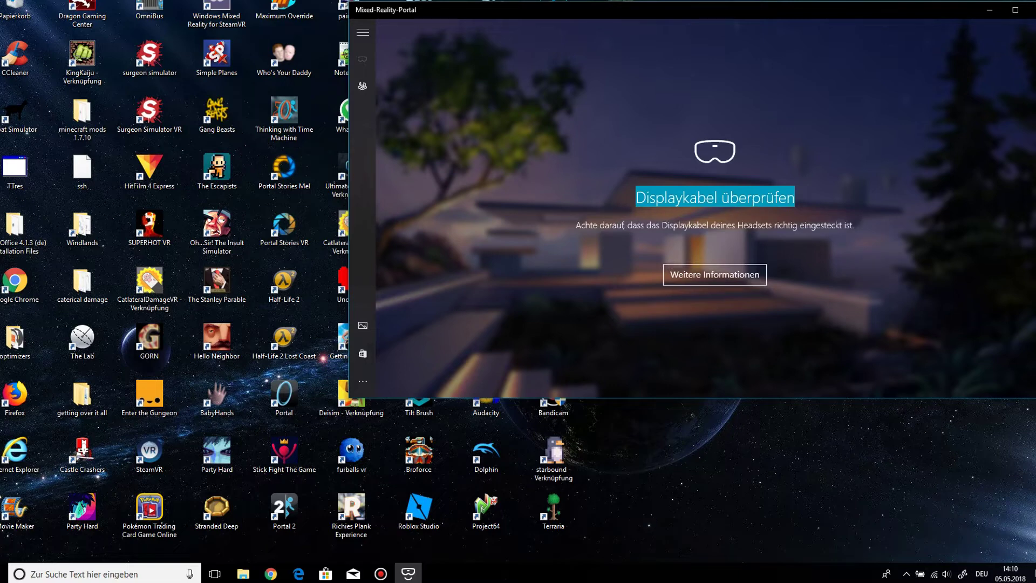
left_click(715, 198)
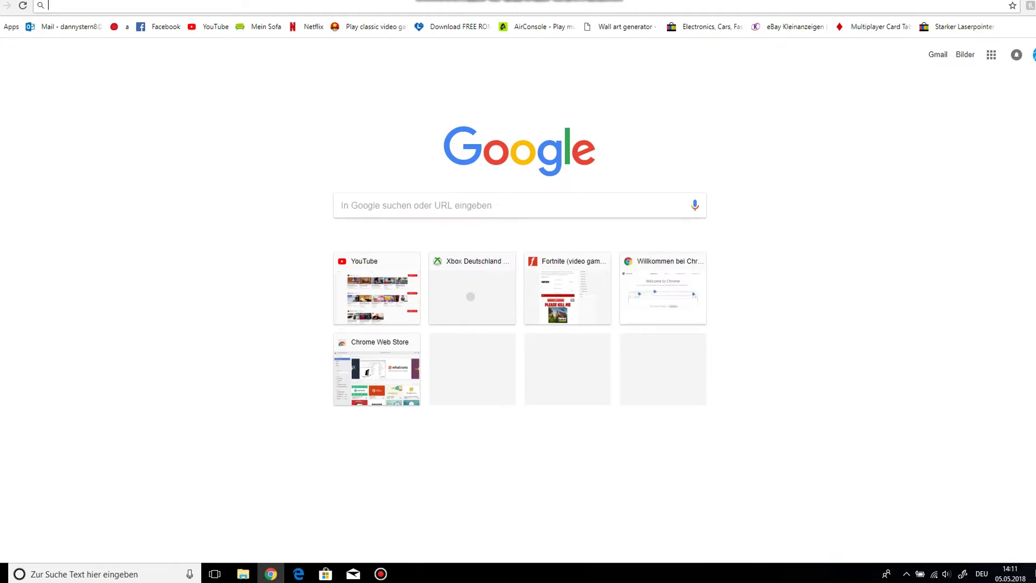
- In Chrome, search Google for "nvidia drives" and open the "Treiber - NVIDIA Treiber Download" result
left_click(341, 205)
type("nvid")
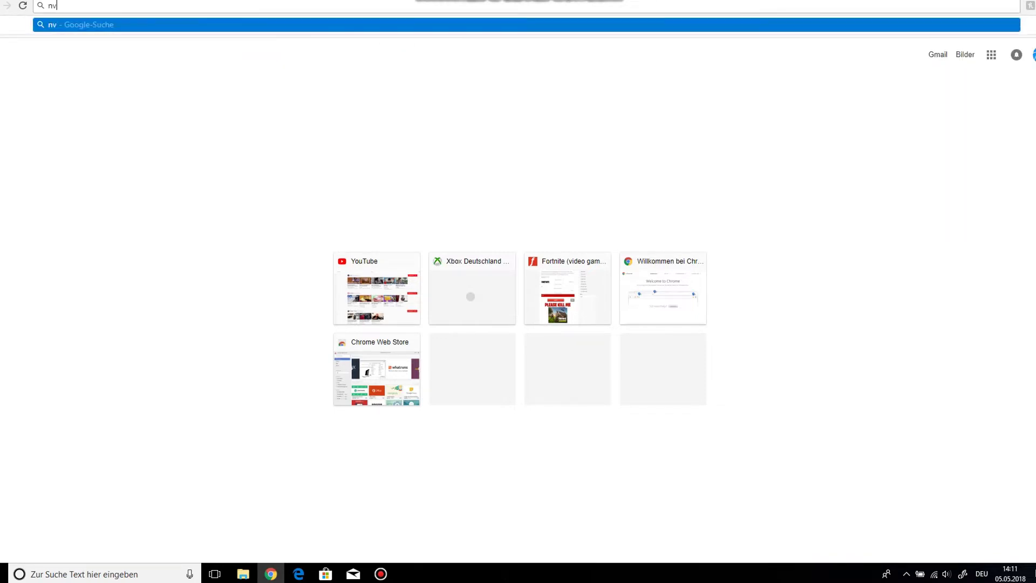
type("ia drive")
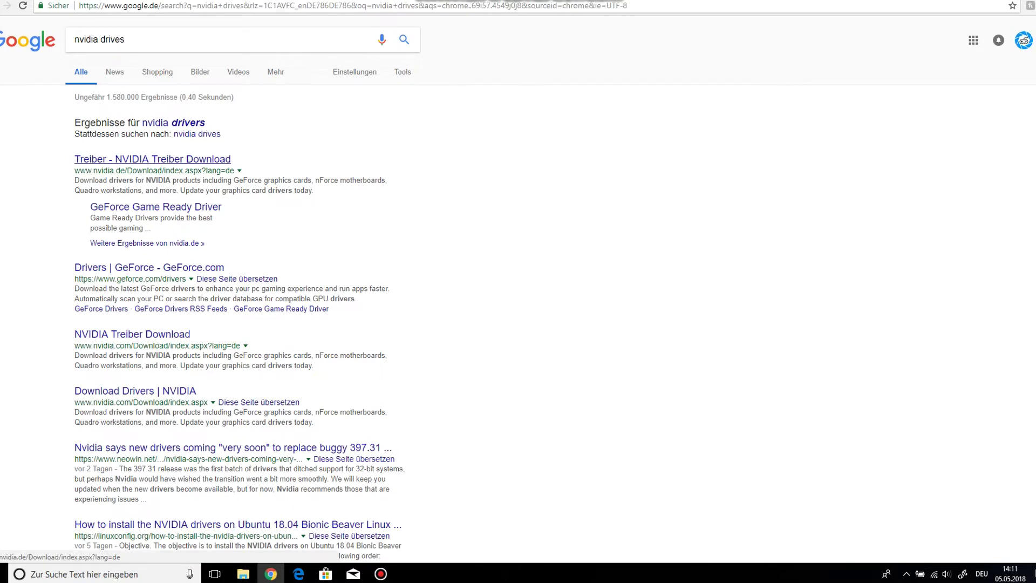
left_click(153, 159)
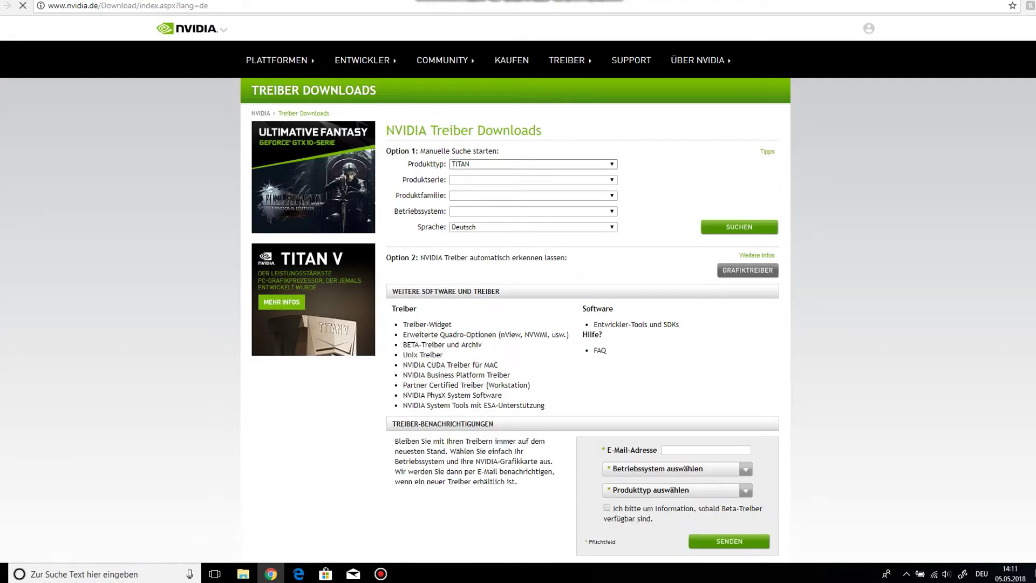
- Set the product type of the manual driver search to GeForce
left_click(533, 164)
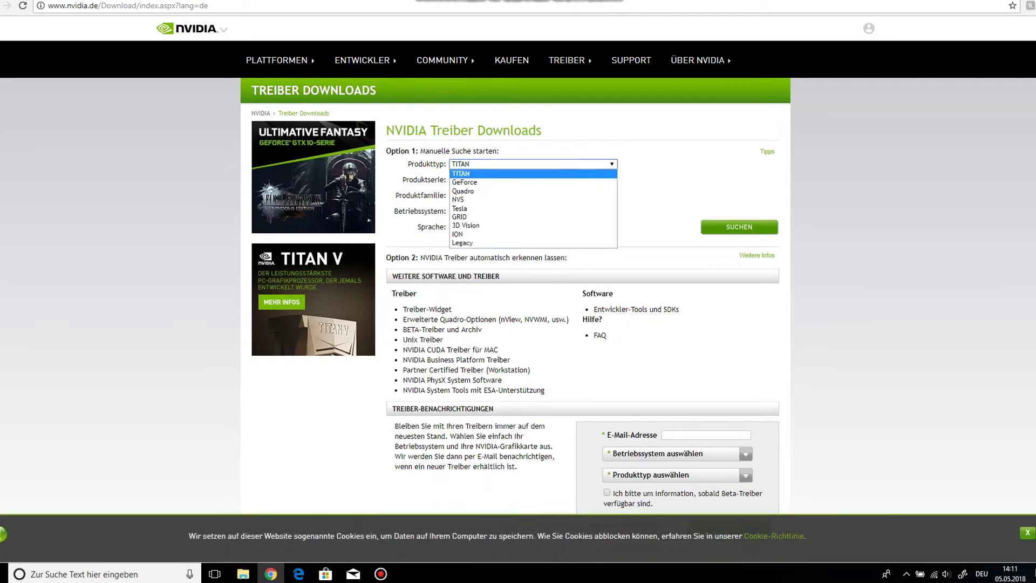
key("Down")
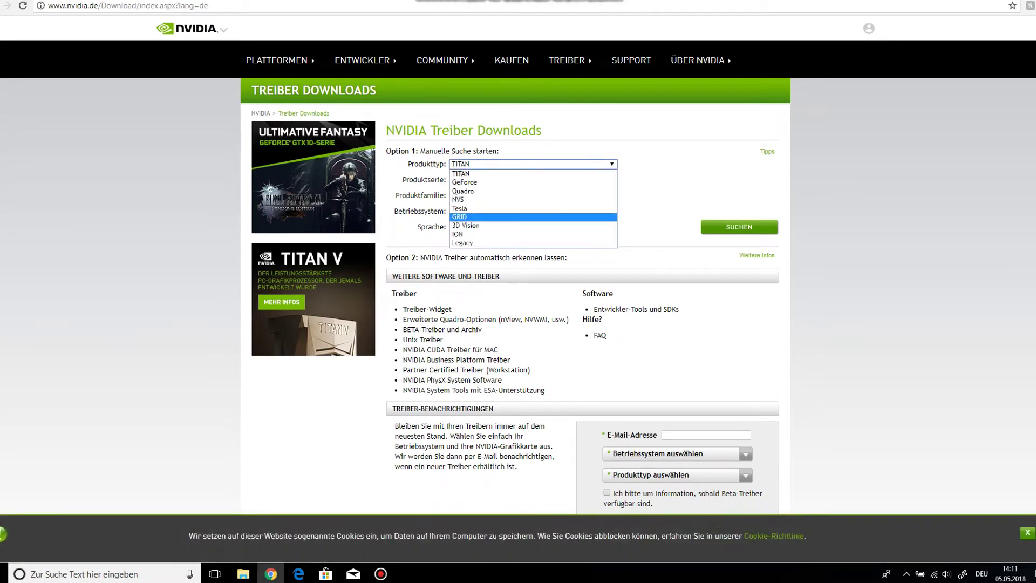
key("Up")
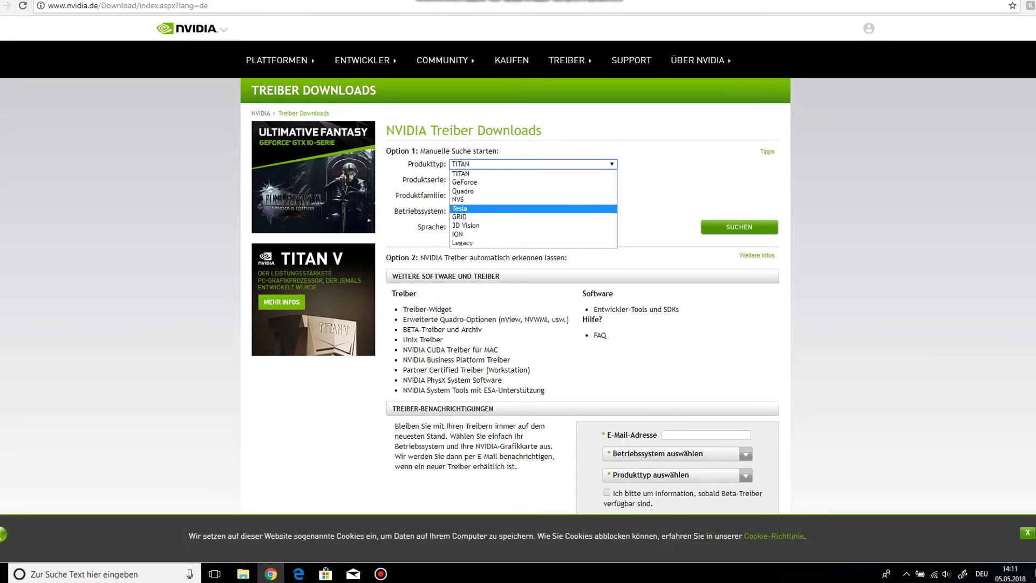
key("Up")
key("Up")
key("Up")
left_click(533, 182)
- Search for the driver for GeForce 800M Series (Notebooks), GeForce GTX 860M, Windows 10 64-bit, English (UK), and proceed to its download confirmation page
left_click(534, 181)
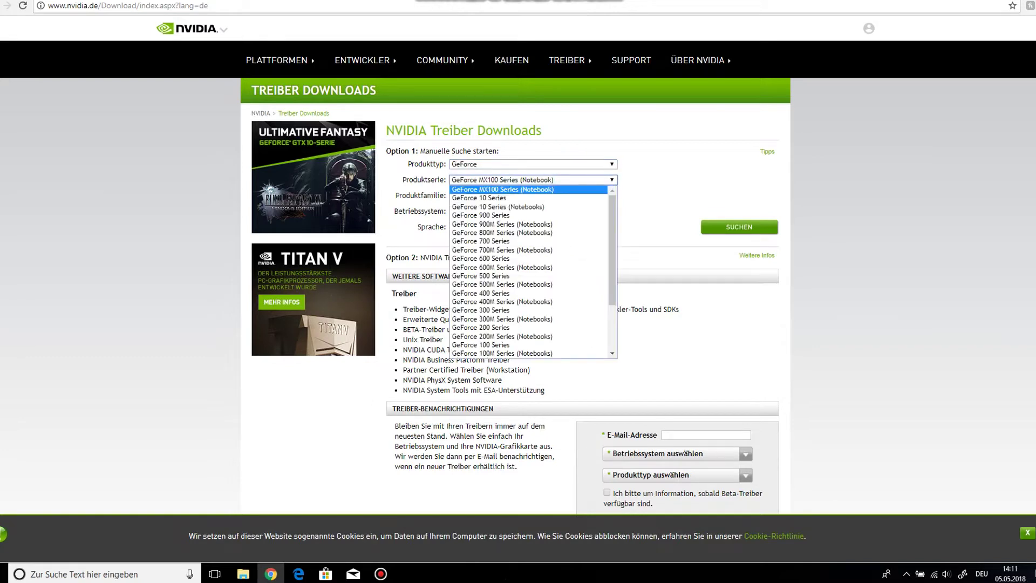
key("Return")
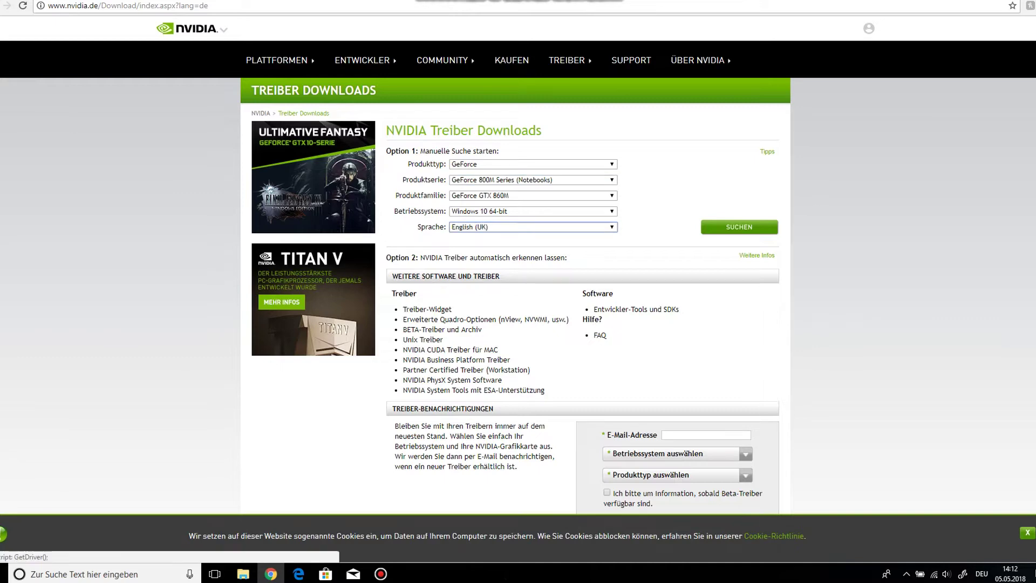
left_click(740, 227)
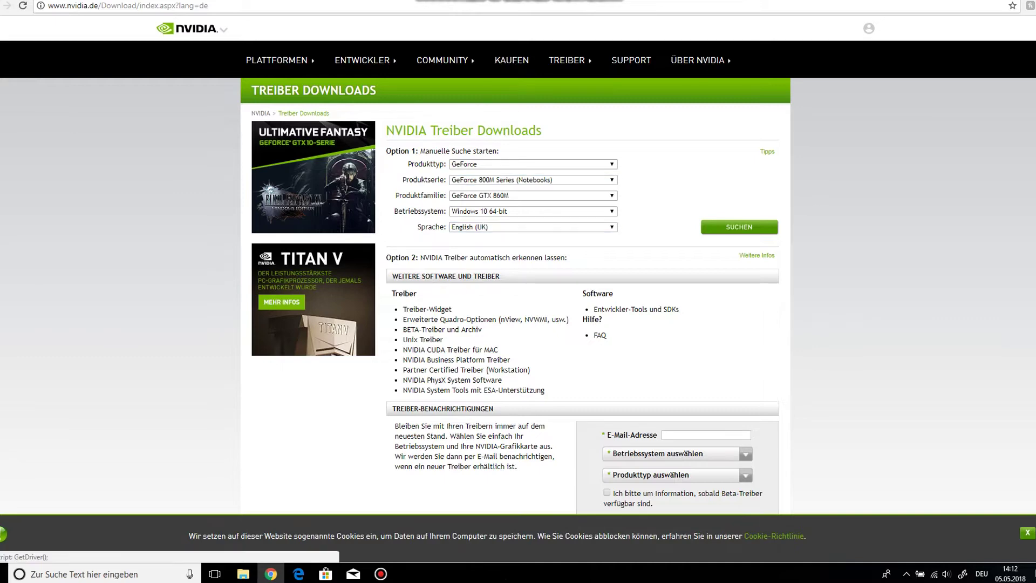
key("Return")
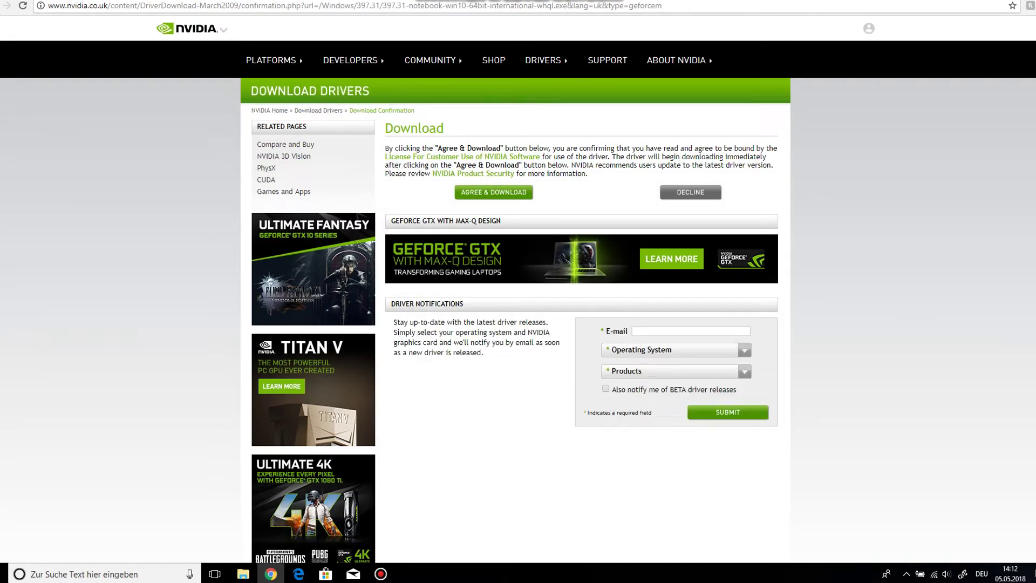
- Agree to and download the 397.31 notebook driver, run it and extract the files to C:\NVIDIA\DisplayDriver\397.31\Win10_64\International
left_click(494, 193)
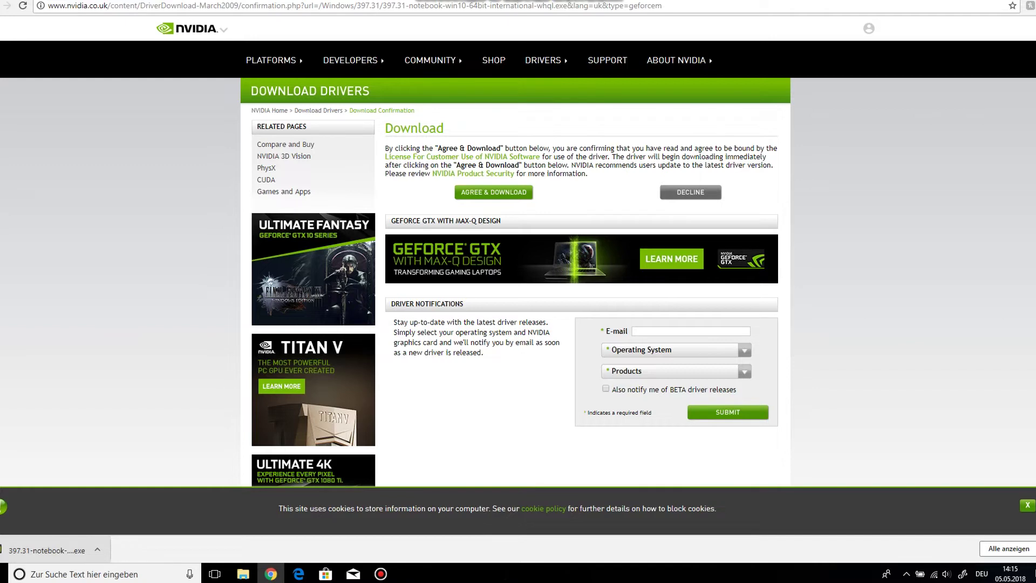
left_click(47, 550)
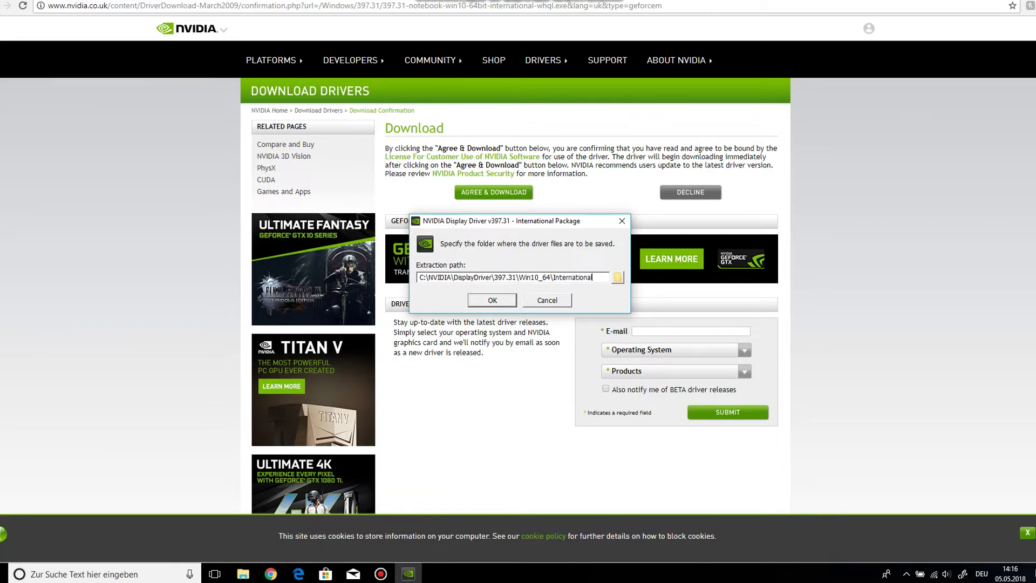
key("Return")
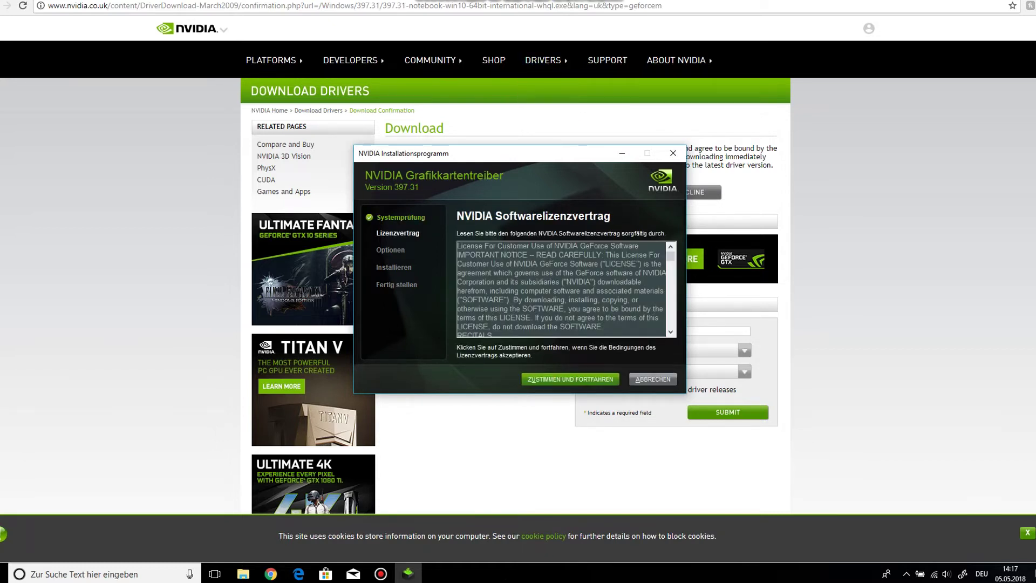
- Accept the NVIDIA software licence agreement and choose the custom installation (Benutzerdefiniert)
key("Return")
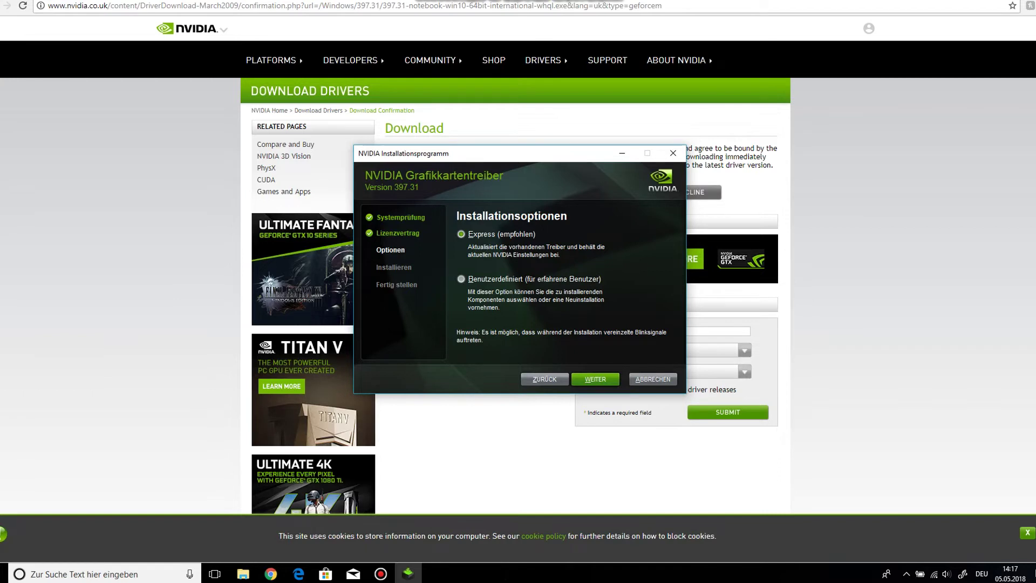
left_click(461, 279)
left_click(596, 380)
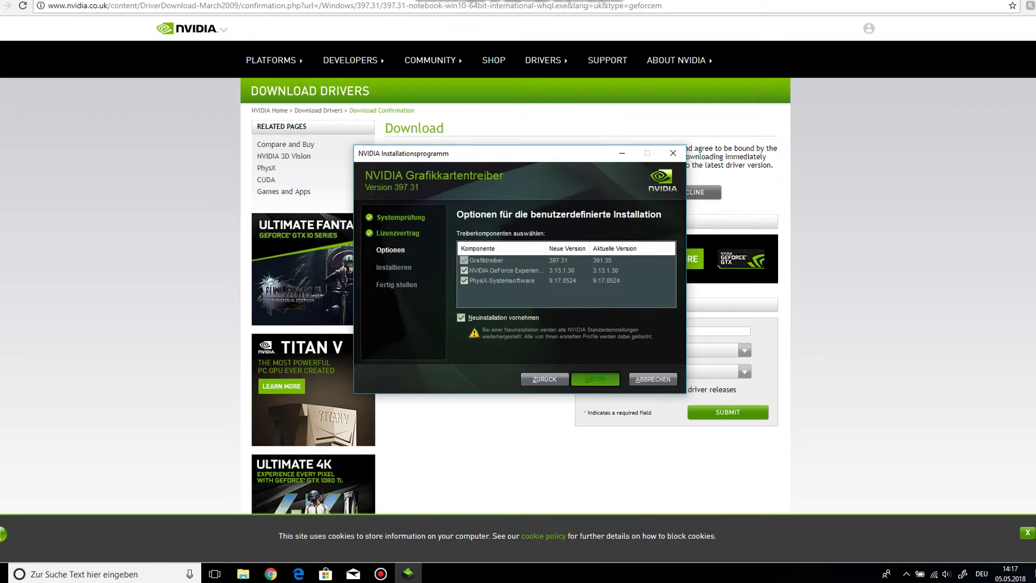
- Install the graphics driver and PhysX as a clean installation without NVIDIA GeForce Experience, and close the installer
left_click(502, 281)
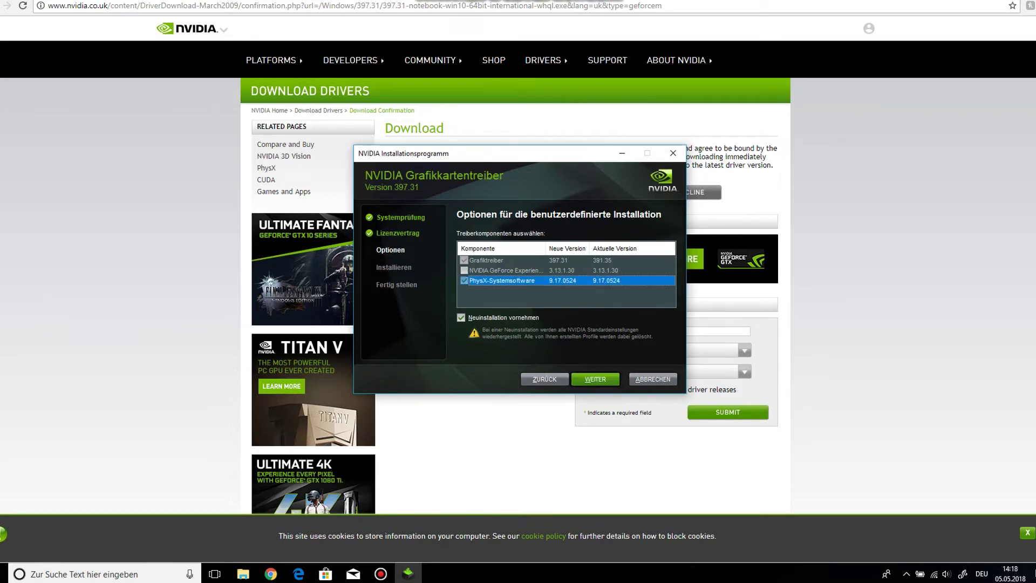
left_click(596, 379)
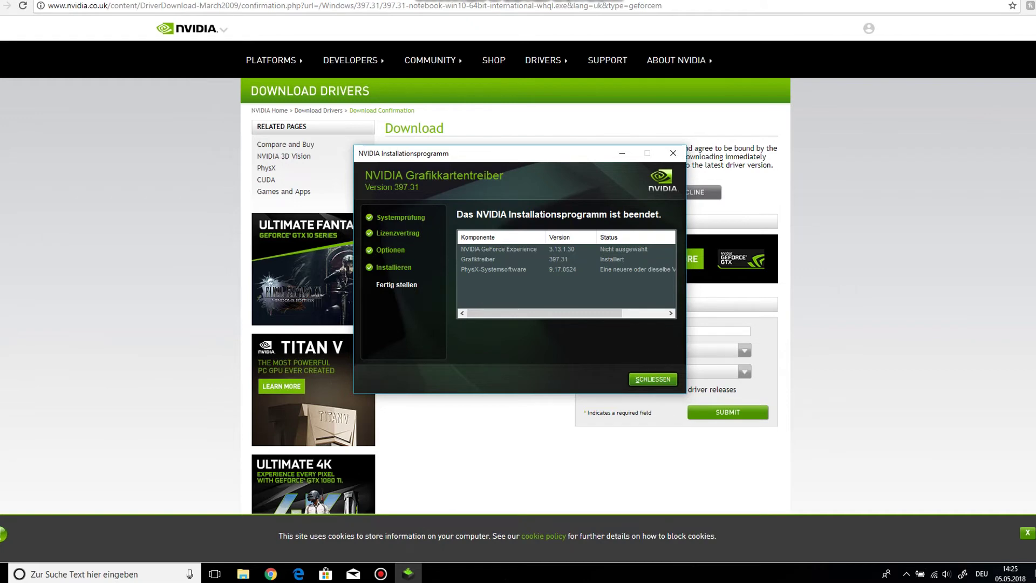
key("Return")
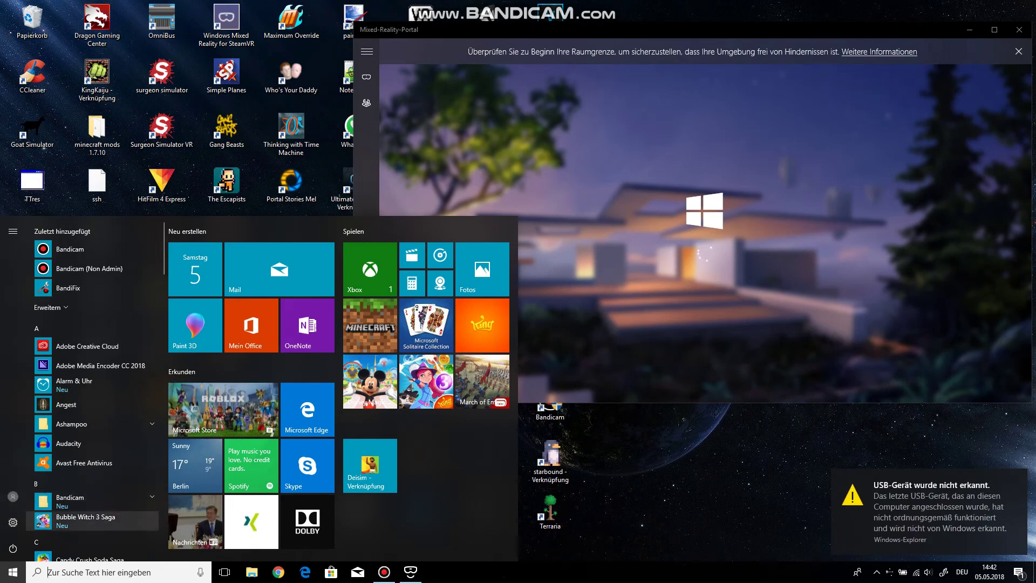
- Restart the computer
left_click(13, 548)
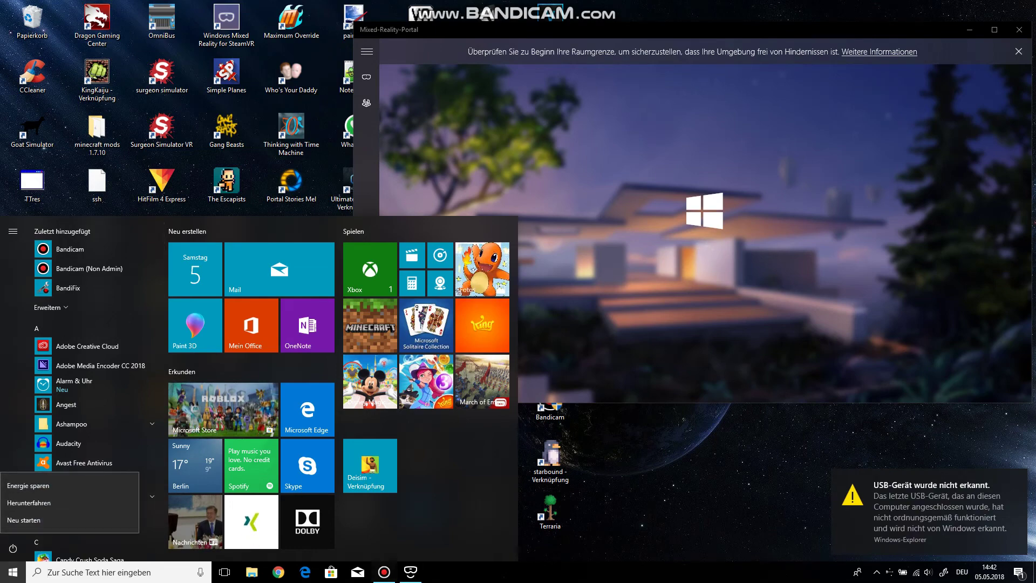
left_click(24, 521)
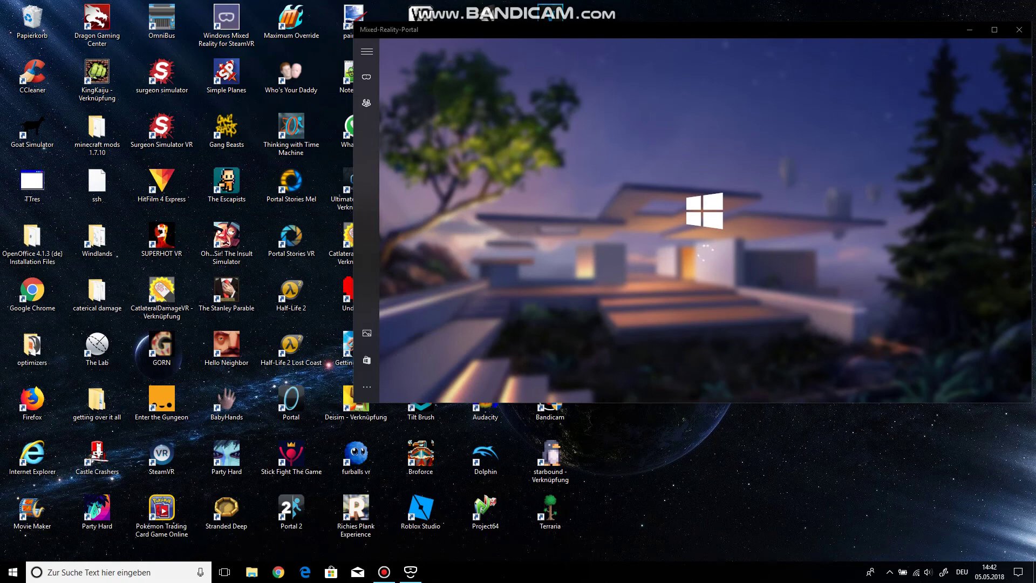